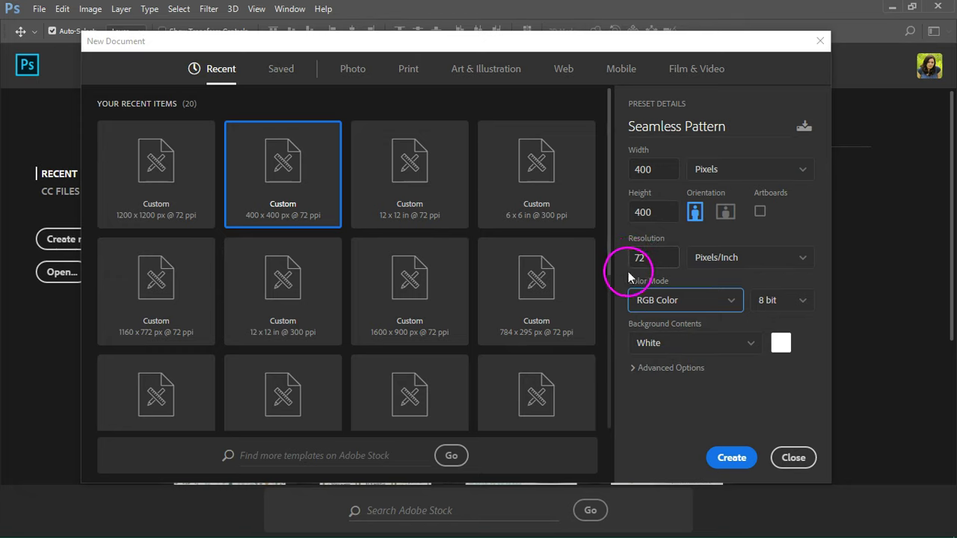
Keep the 400 × 400 px Seamless Pattern document in RGB Color and create it.
click(737, 302)
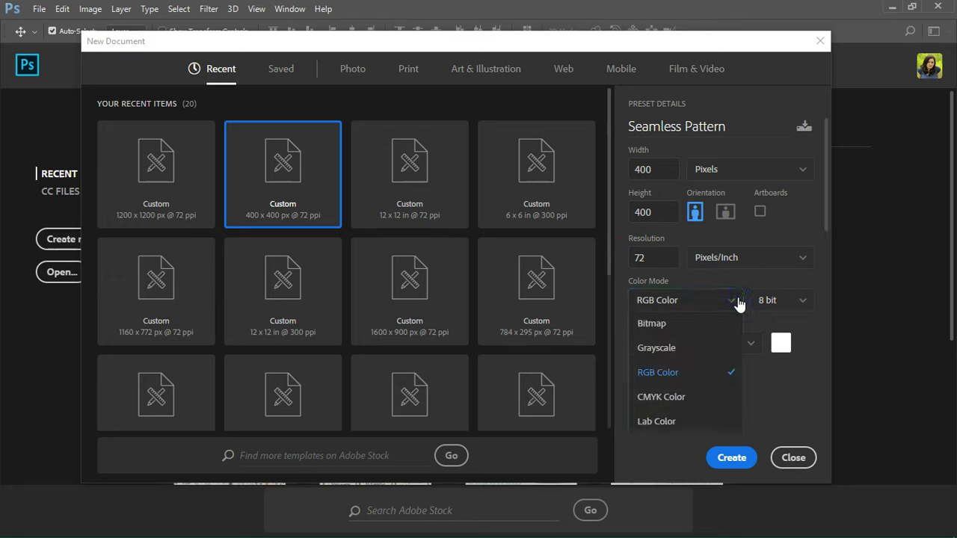
click(774, 364)
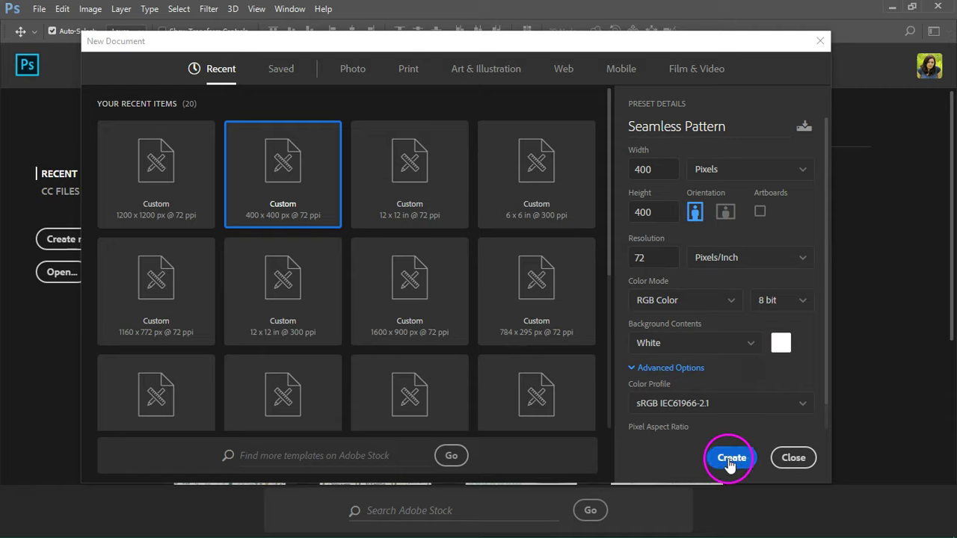
click(731, 459)
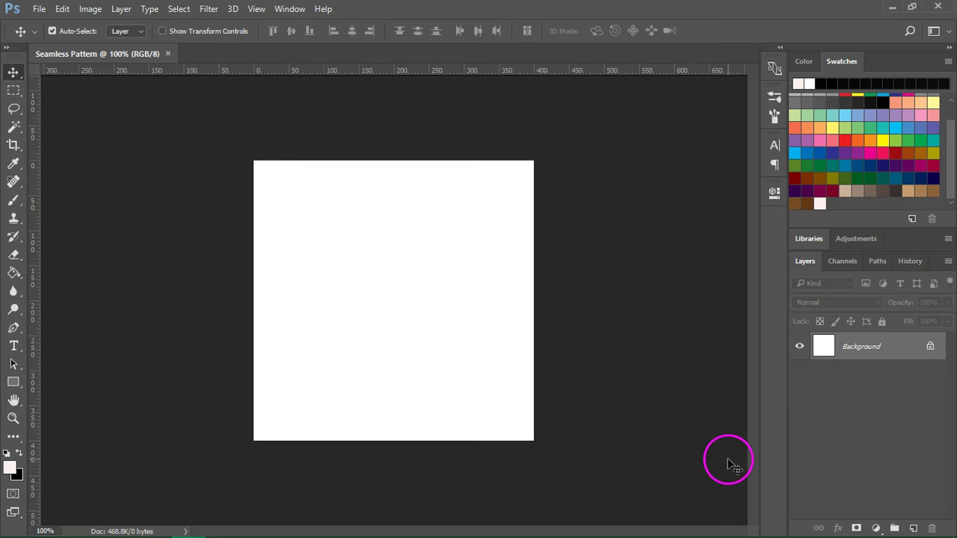
Unlock the Background layer, fill the canvas with pale pink, and lock the layer again.
click(931, 348)
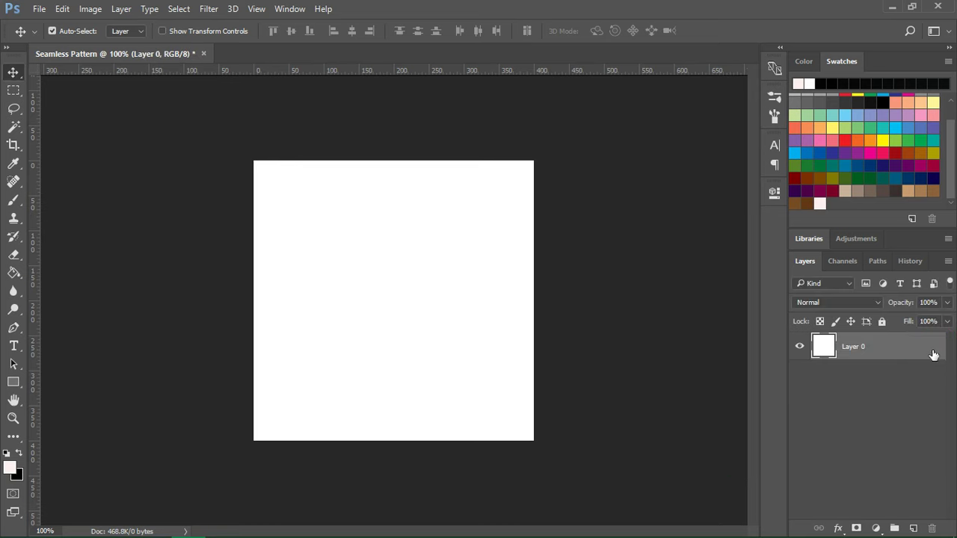
click(14, 274)
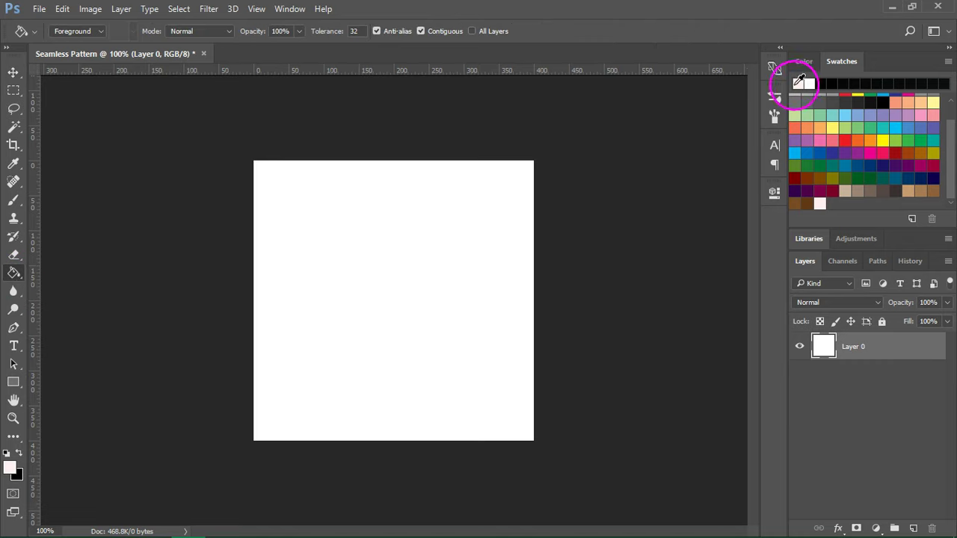
click(321, 259)
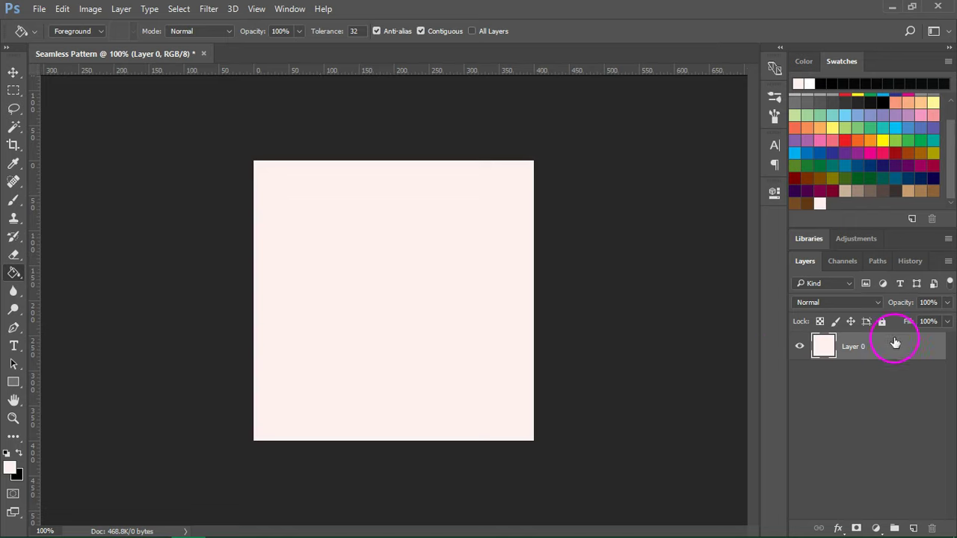
click(881, 322)
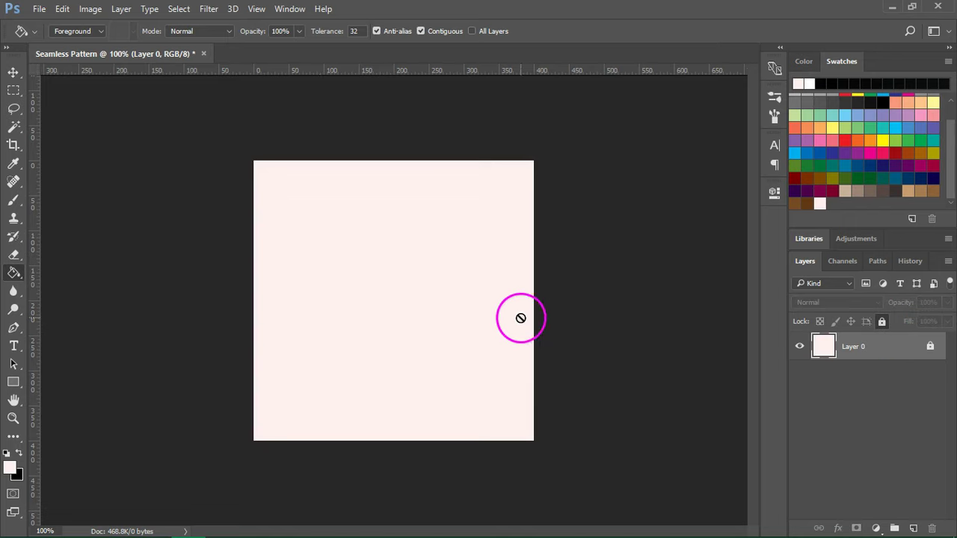
With the Move tool active, drag unicorn2.png from the clipart folder onto the canvas.
key(v)
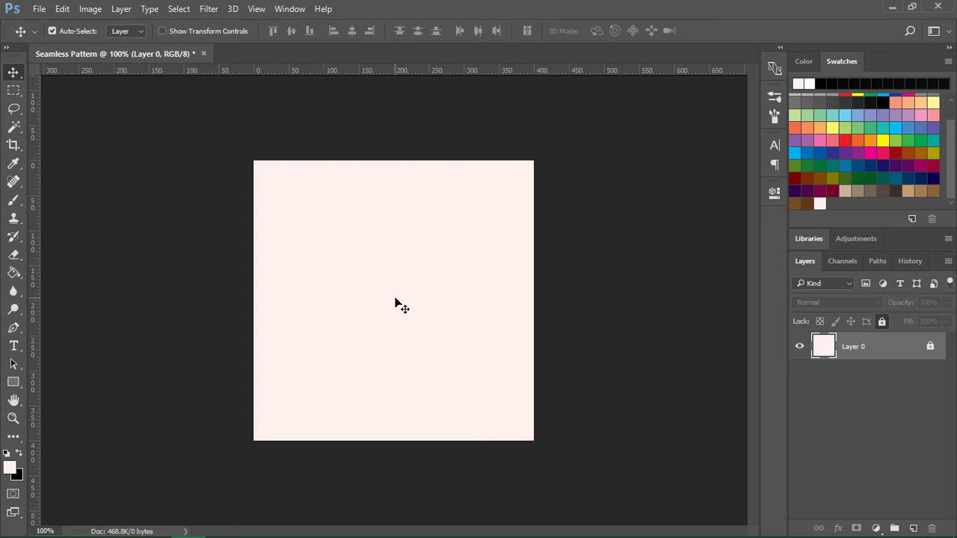
key(ctrl)
key(alt+Tab)
click(309, 370)
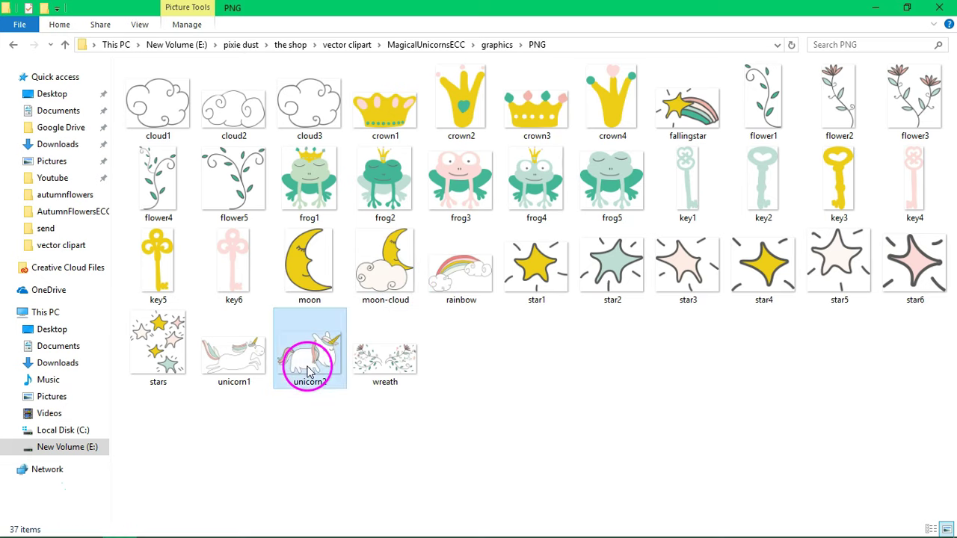
drag(309, 370, 406, 312)
key(alt+Tab)
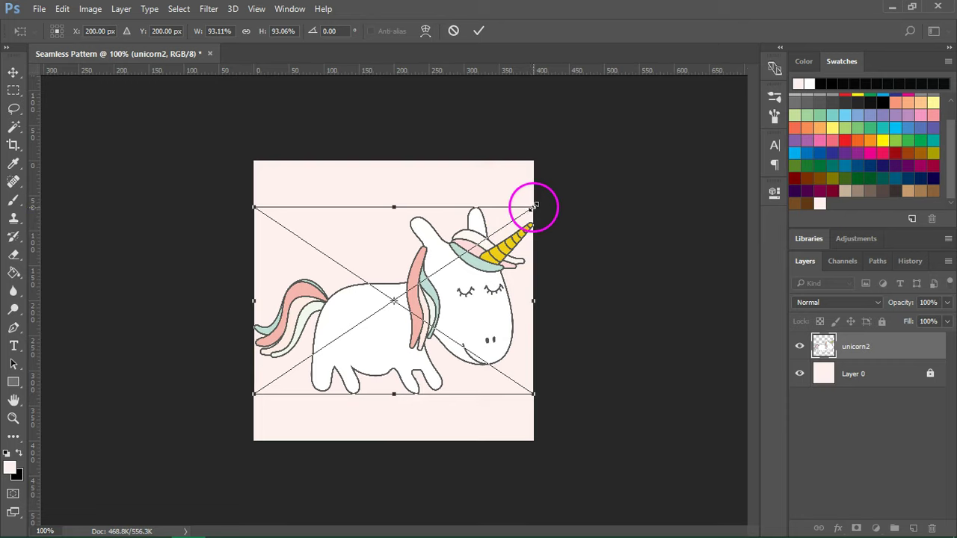
Shrink the unicorn to about 70% and move it up and right in the tile.
drag(533, 207, 459, 242)
drag(423, 331, 452, 308)
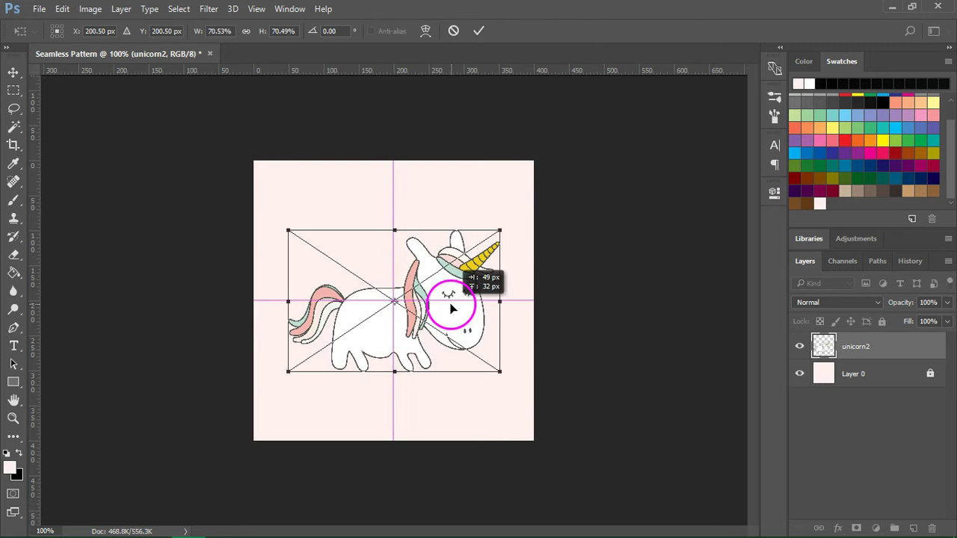
click(480, 32)
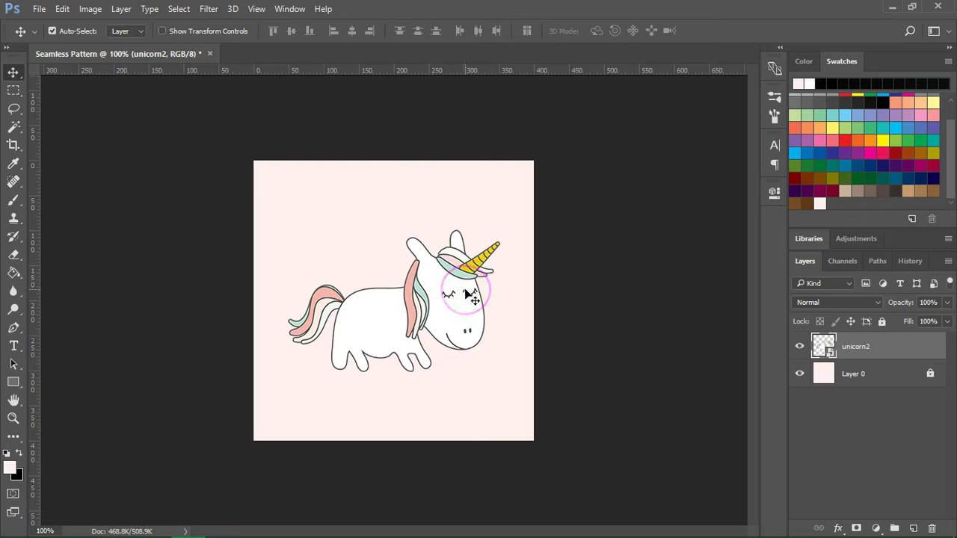
Rescale the unicorn with Ctrl+T to about 63% and nudge it slightly right.
key(ctrl)
key(ctrl+t)
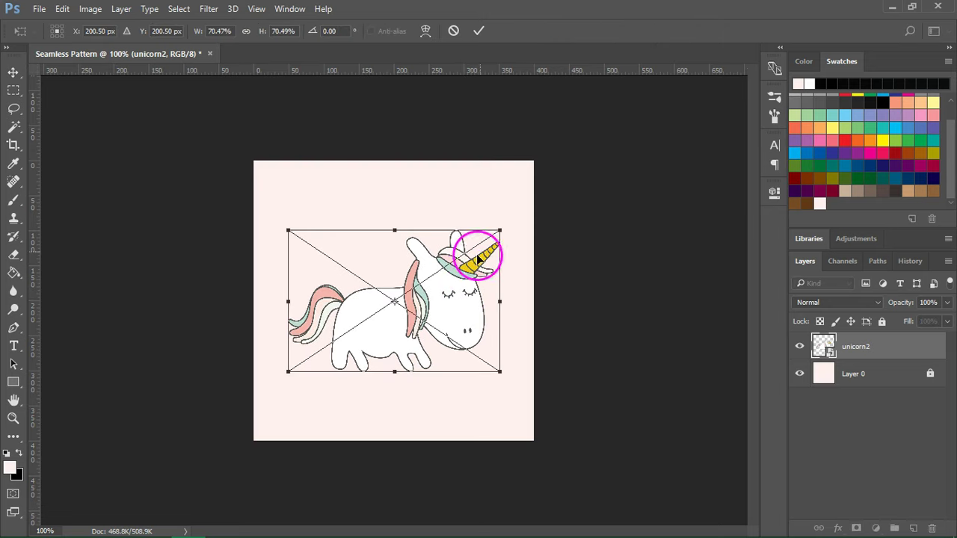
click(62, 9)
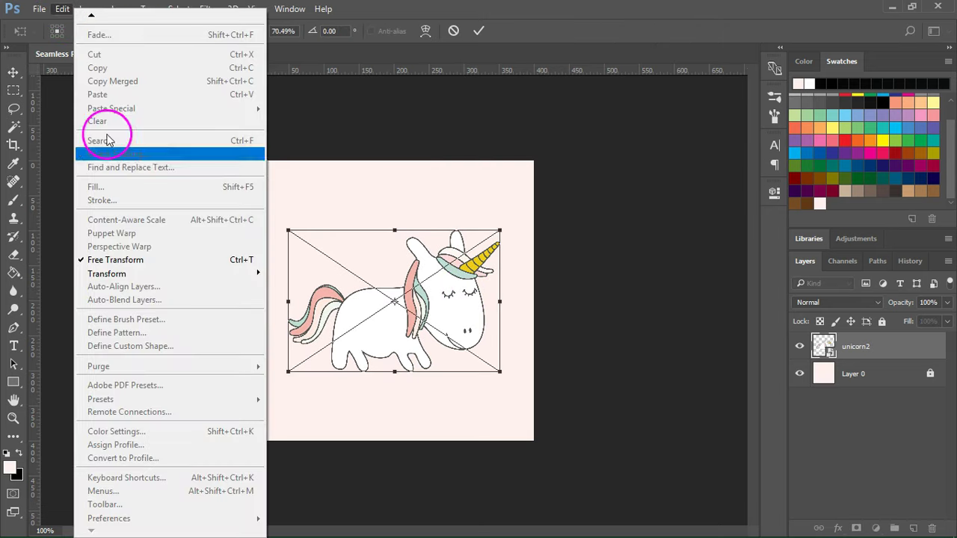
click(499, 230)
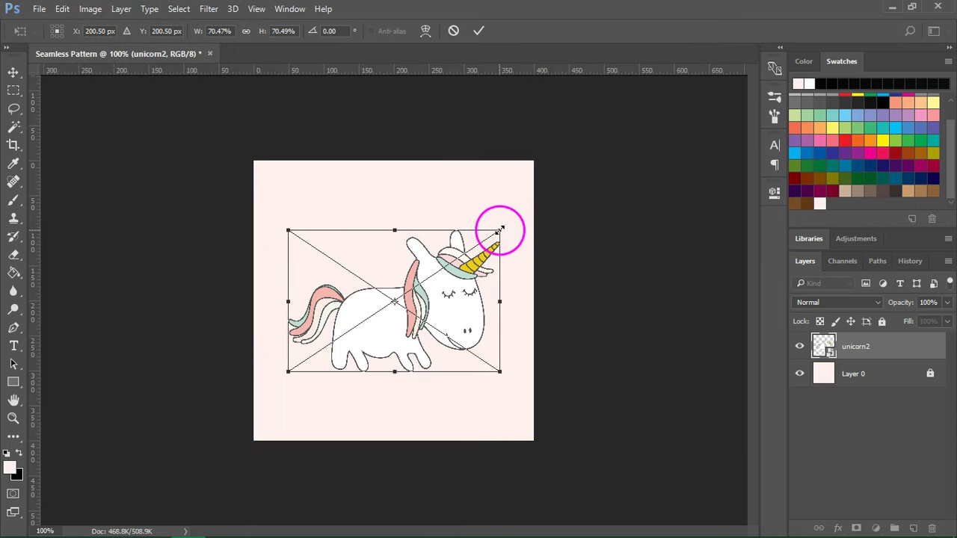
drag(499, 228, 466, 240)
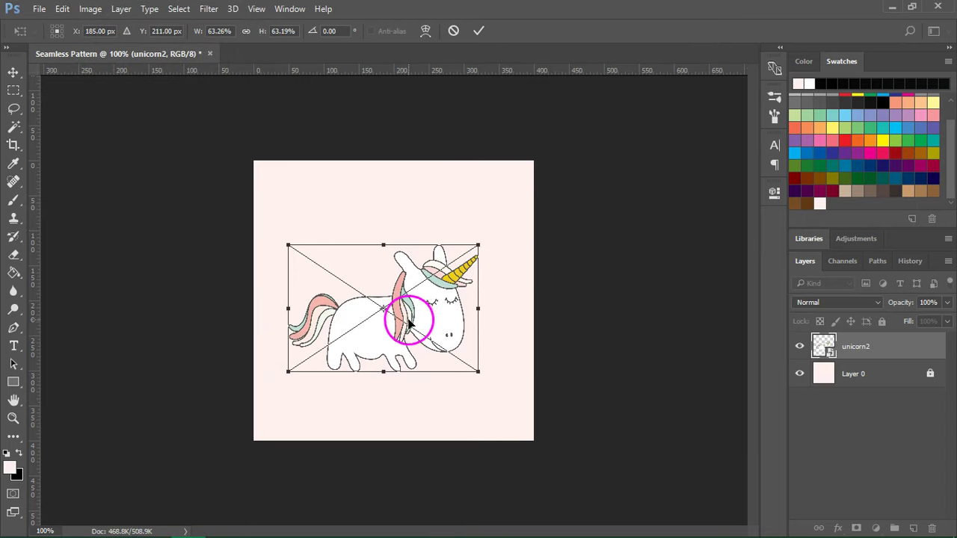
drag(406, 321, 430, 307)
click(477, 22)
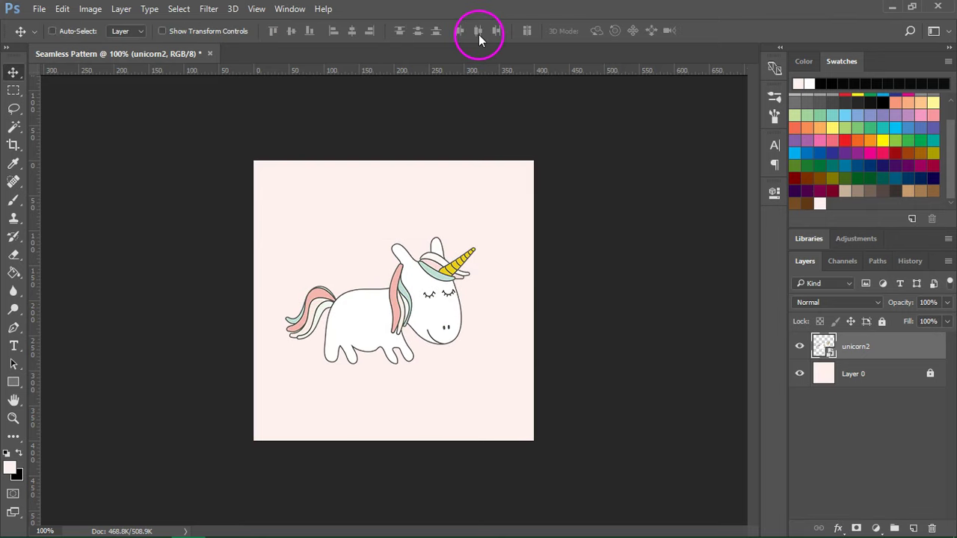
click(435, 164)
Select star1 through star6 in the clipart folder and drag them toward the canvas.
key(alt+Tab)
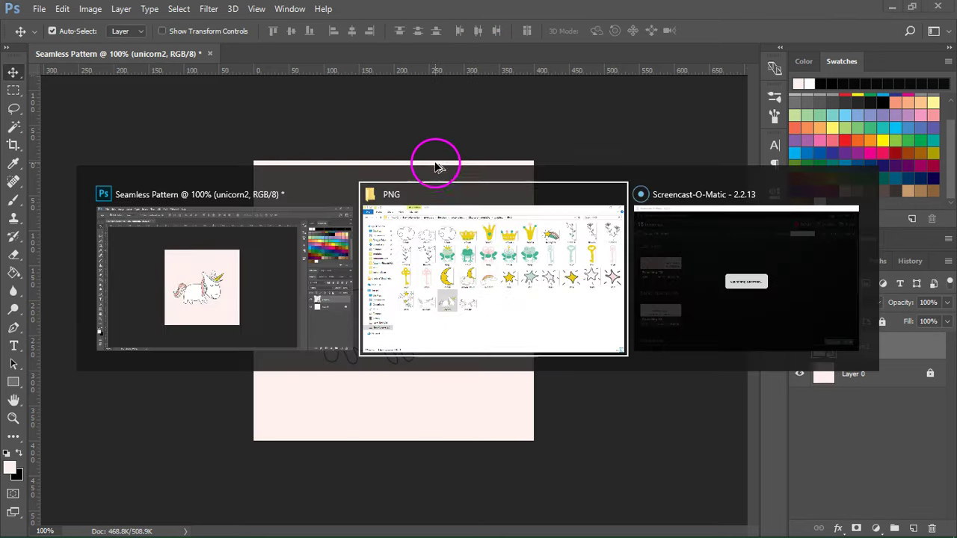
click(519, 241)
click(535, 269)
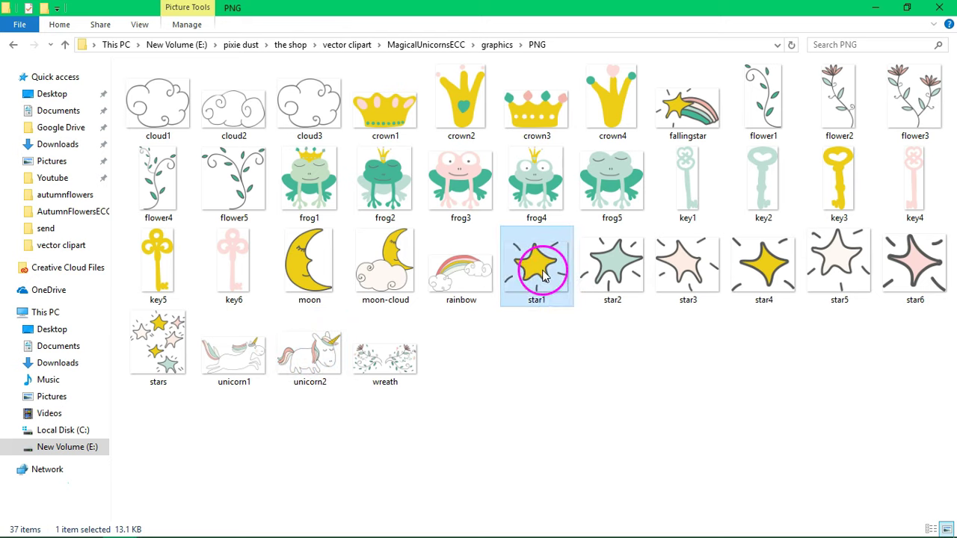
shift+click(927, 273)
drag(532, 298, 491, 290)
Bring the stars in, placing the first at about 66% size, tilted 22°, at the upper left.
key(alt+Tab)
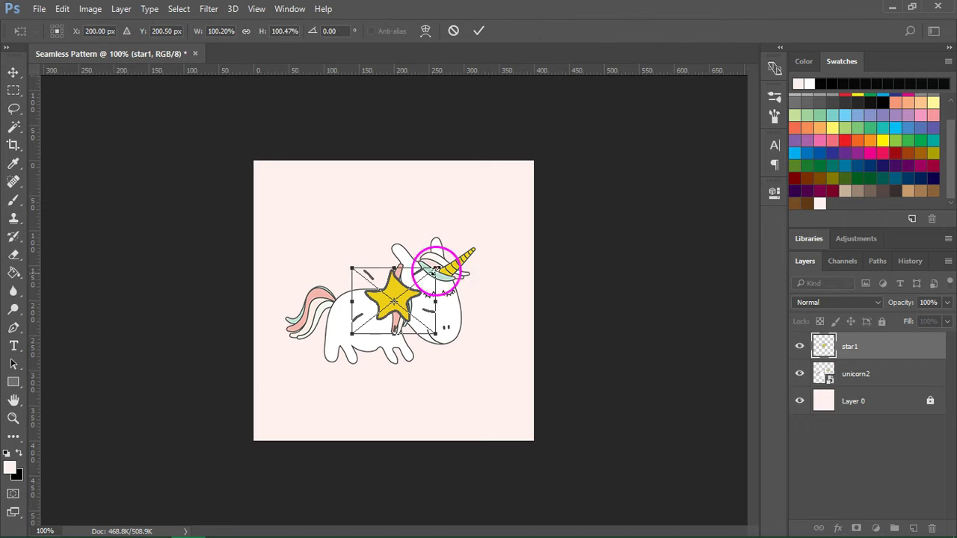
drag(436, 267, 407, 293)
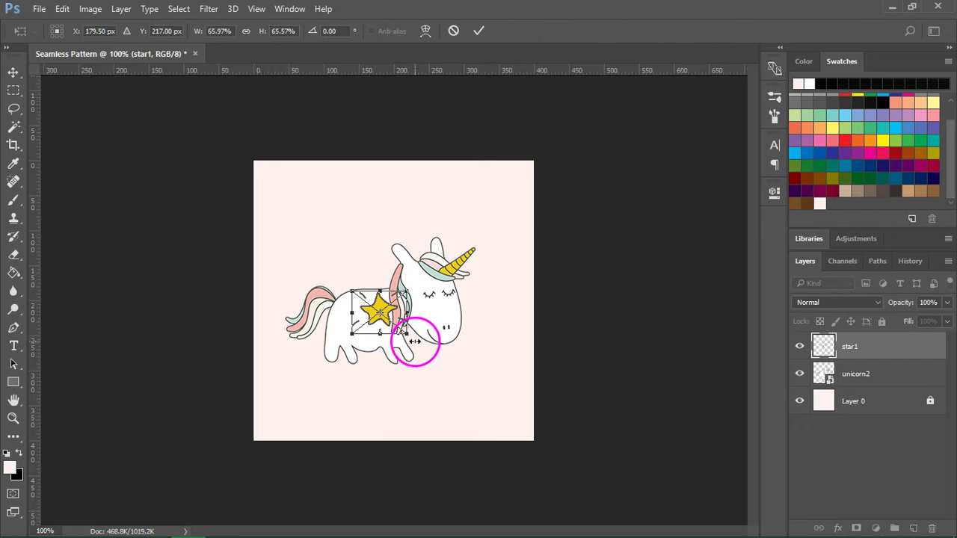
drag(407, 350, 297, 214)
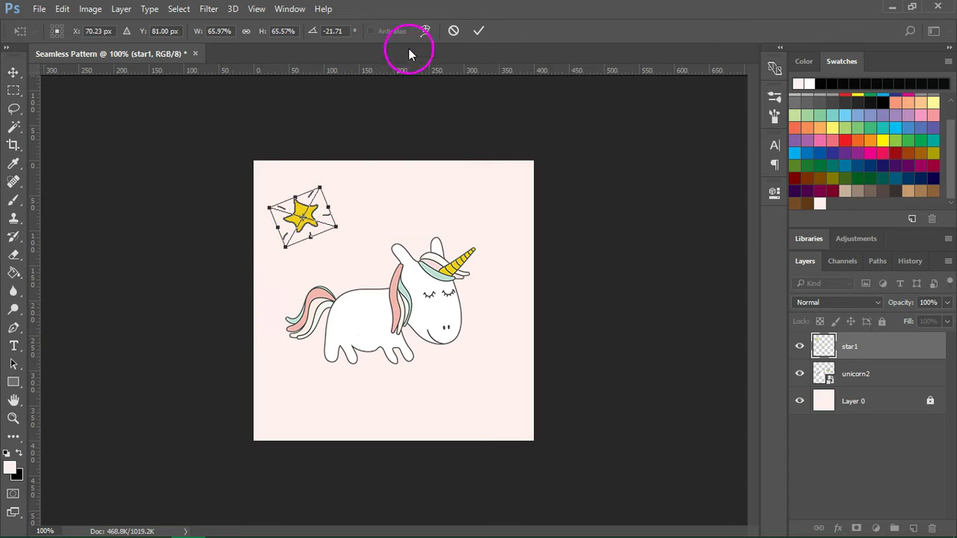
click(478, 31)
Place the remaining stars at lower right, upper right, bottom, lower left and top centre.
drag(449, 257, 393, 395)
click(478, 30)
click(478, 30)
click(479, 31)
drag(449, 274, 390, 174)
click(479, 31)
click(479, 31)
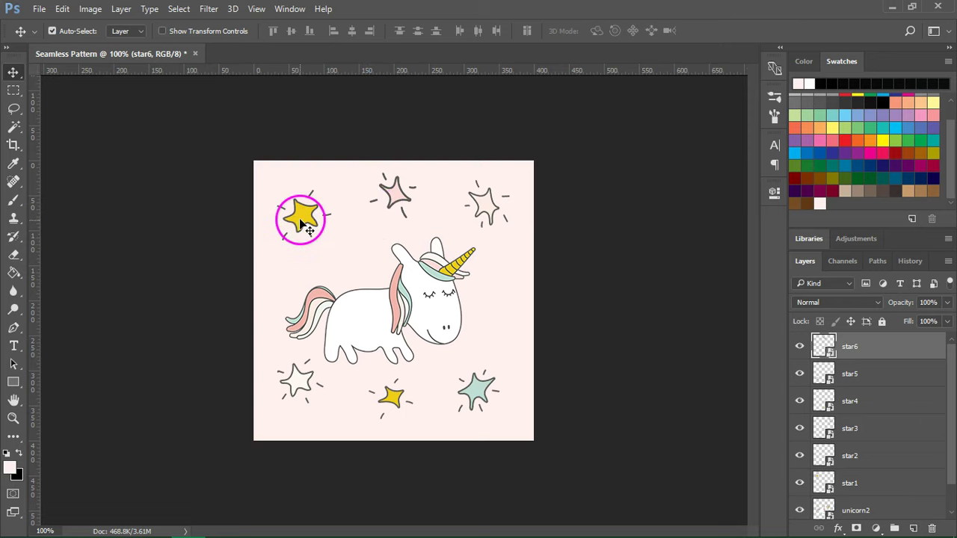
Nudge the yellow, pink, upper-right, teal and small yellow stars into even spacing around the unicorn.
mouse_move(301, 219)
mouse_down()
mouse_move(291, 232)
mouse_move(302, 235)
mouse_up()
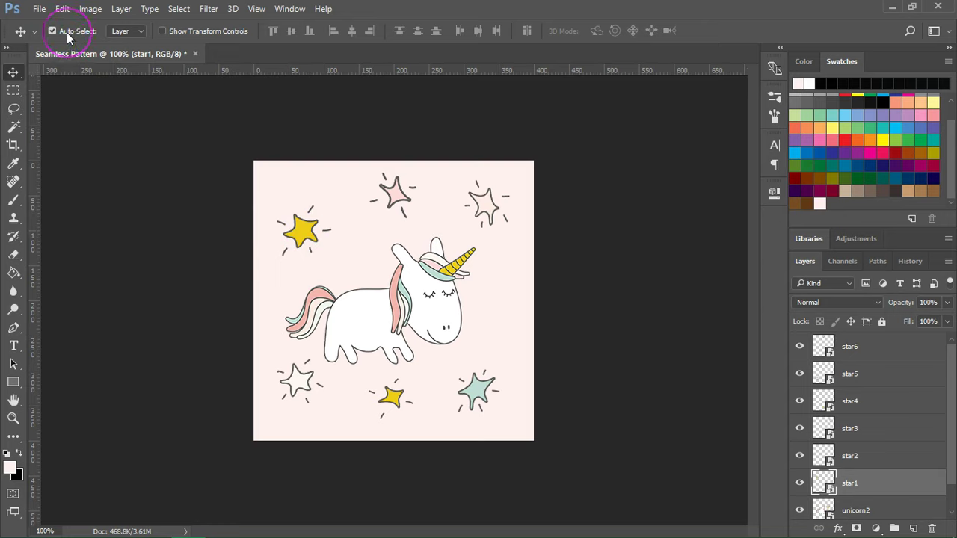
mouse_move(393, 199)
mouse_down()
mouse_move(383, 204)
mouse_move(384, 190)
mouse_up()
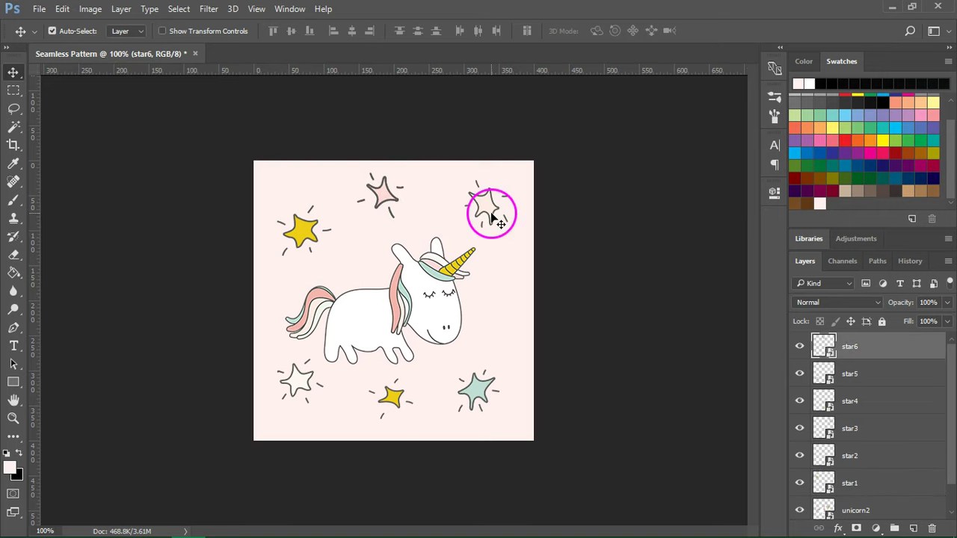
drag(497, 207, 510, 222)
drag(494, 403, 495, 356)
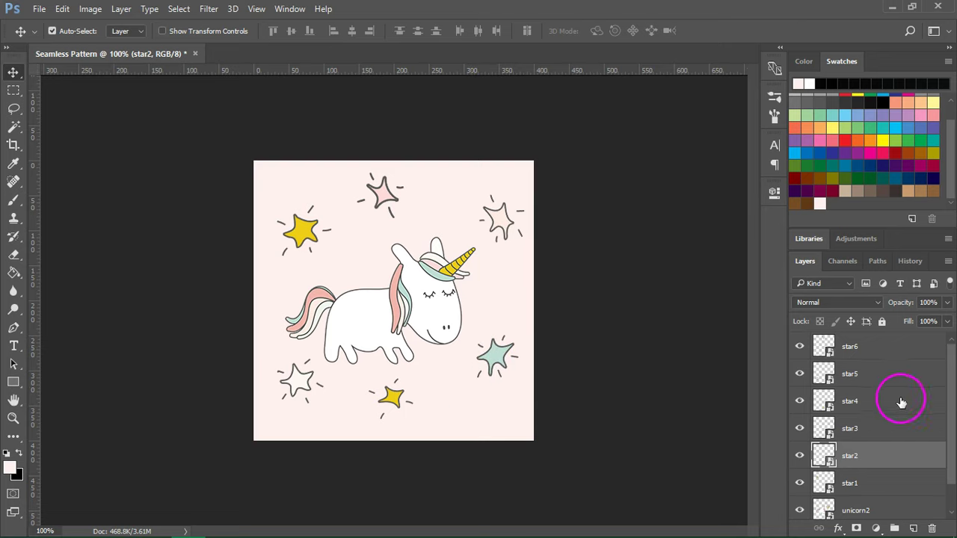
click(897, 399)
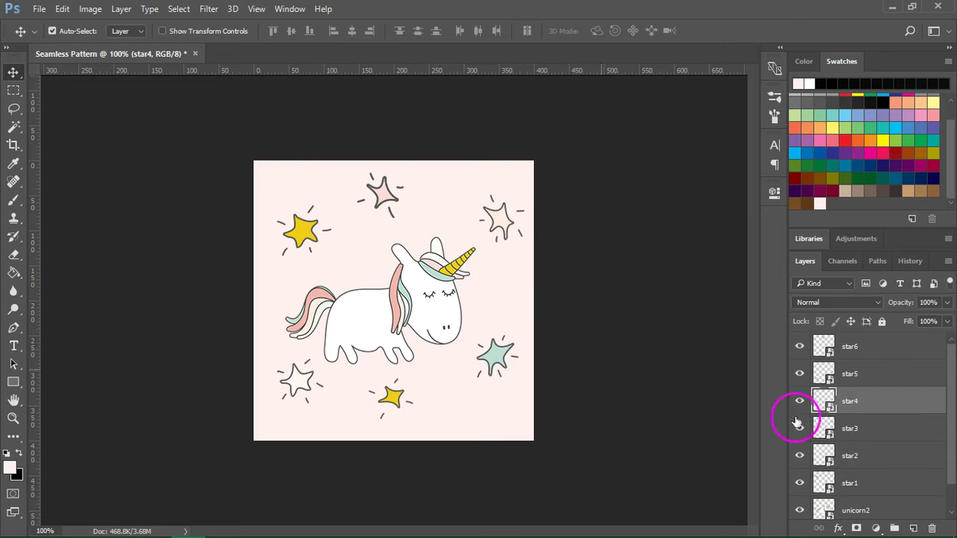
drag(391, 399, 435, 393)
click(306, 391)
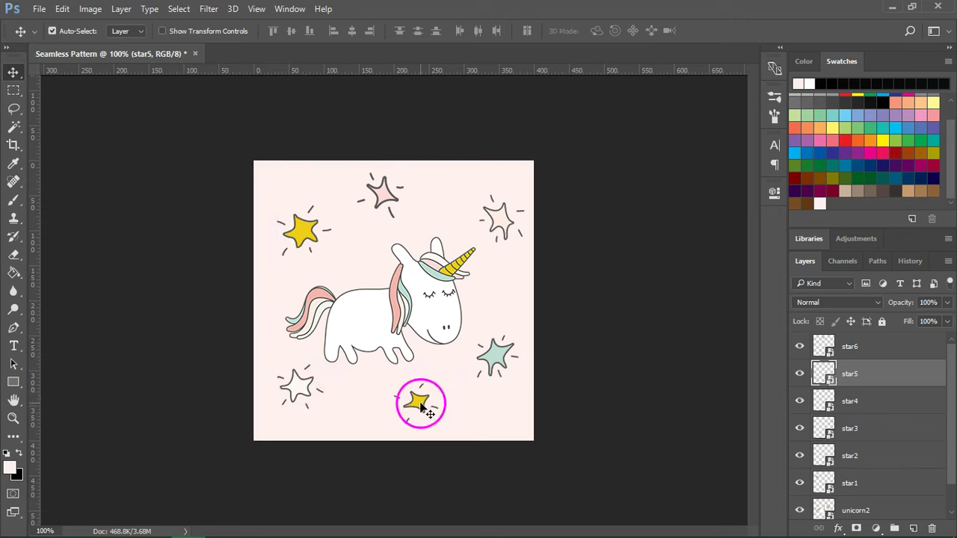
click(421, 399)
drag(498, 353, 499, 350)
click(499, 221)
click(387, 194)
drag(388, 194, 410, 193)
drag(302, 227, 309, 224)
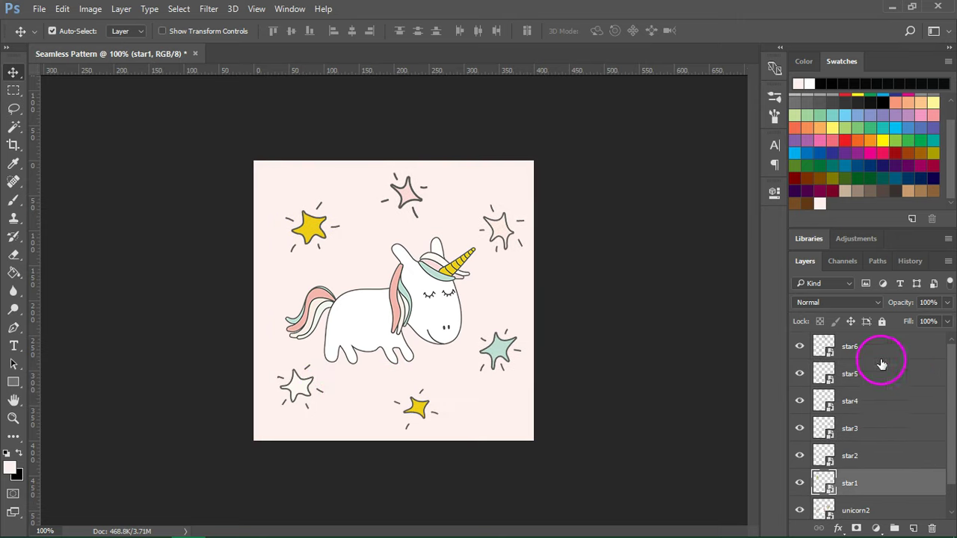
Merge layers star6 through unicorn2 into a single layer.
click(882, 348)
scroll(875, 381, down, 1)
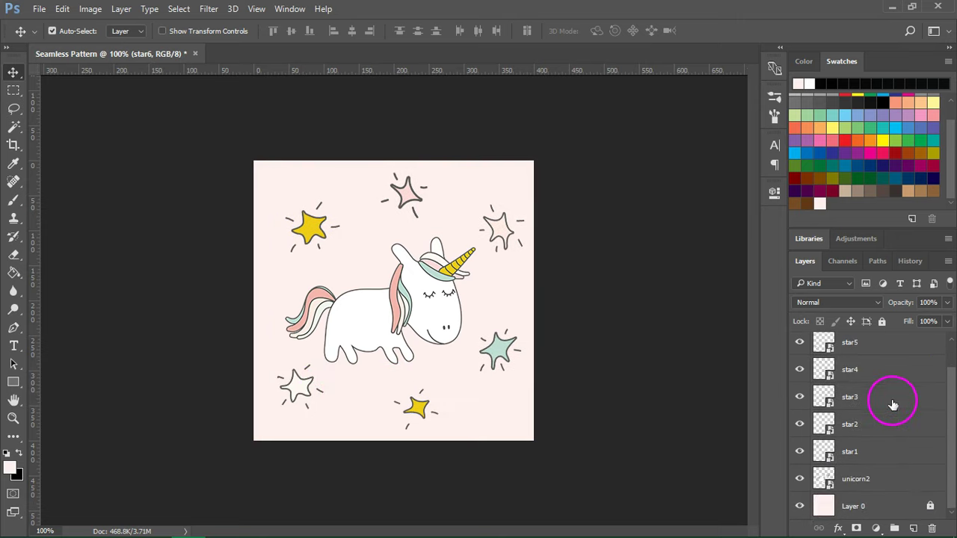
shift+click(883, 473)
right_click(882, 469)
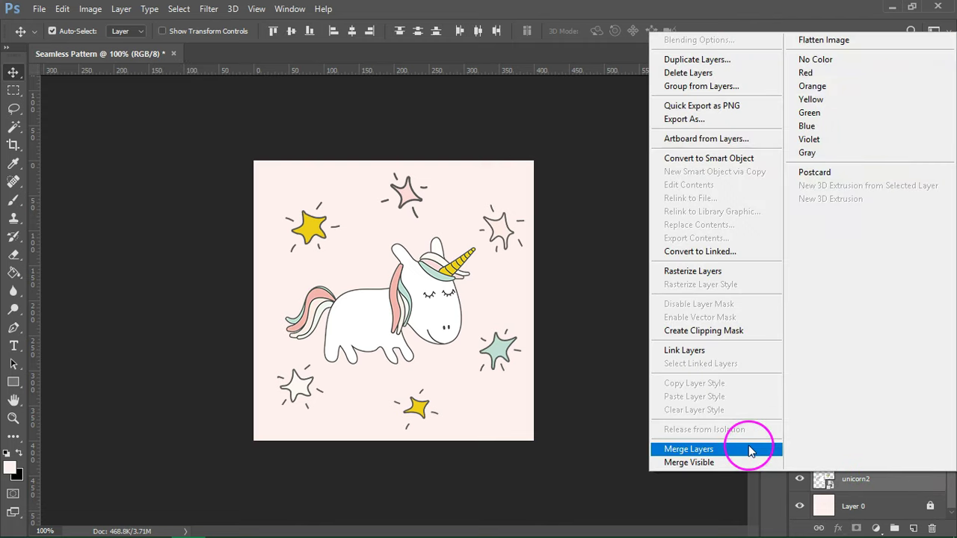
click(750, 450)
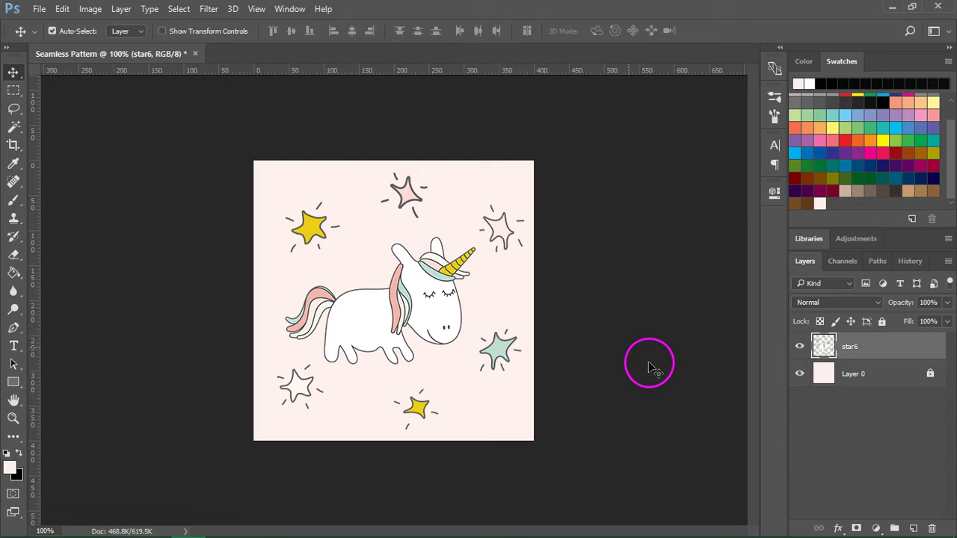
Apply Filter > Other > Offset with +200 px horizontal, +200 px vertical and Wrap Around.
click(204, 11)
mouse_move(292, 280)
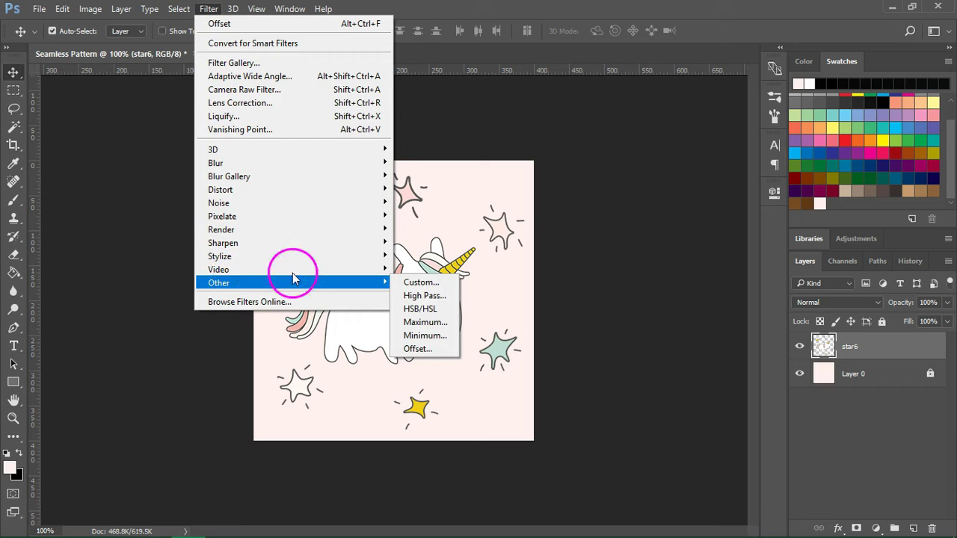
click(419, 348)
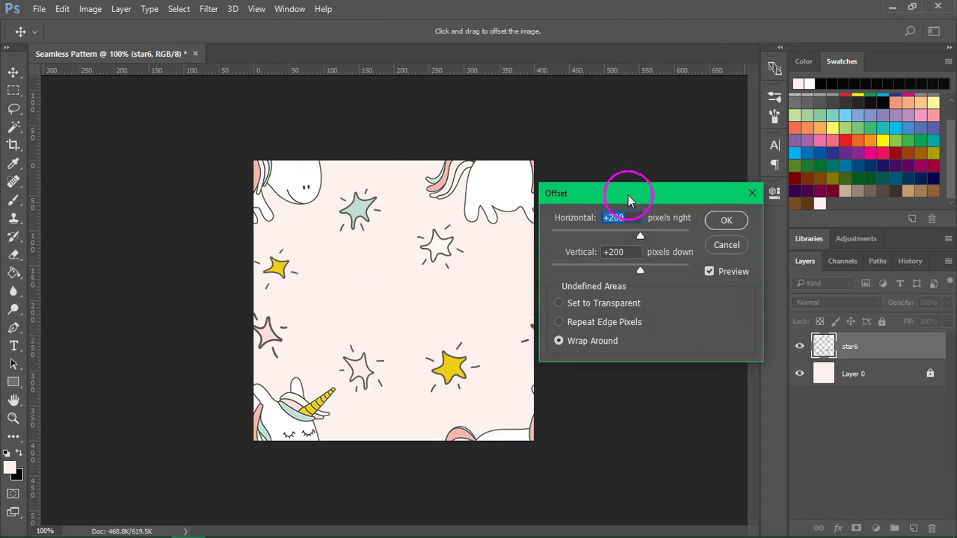
drag(622, 198, 622, 220)
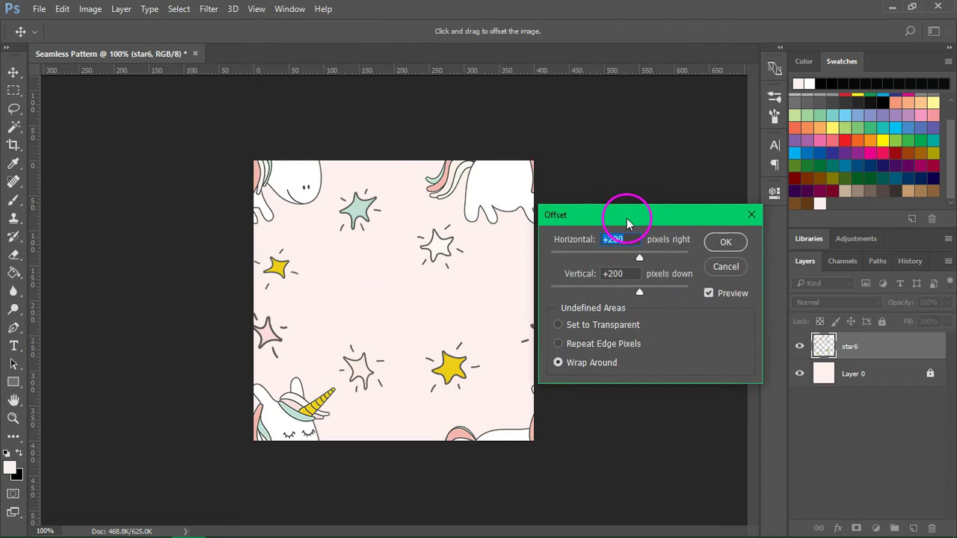
click(723, 244)
Drop another unicorn2 into the tile, shrink it to about half size, and centre it.
click(626, 261)
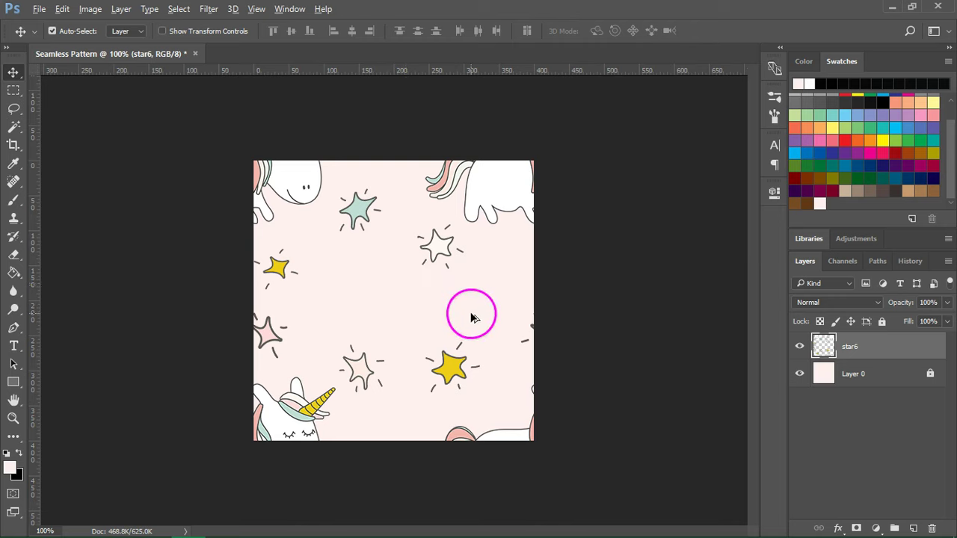
key(alt+Tab)
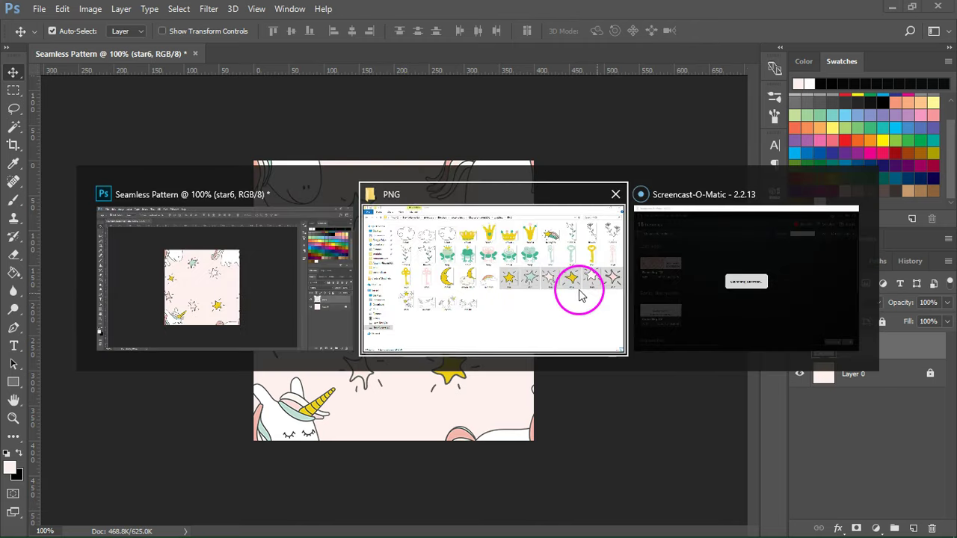
click(580, 290)
drag(310, 359, 316, 367)
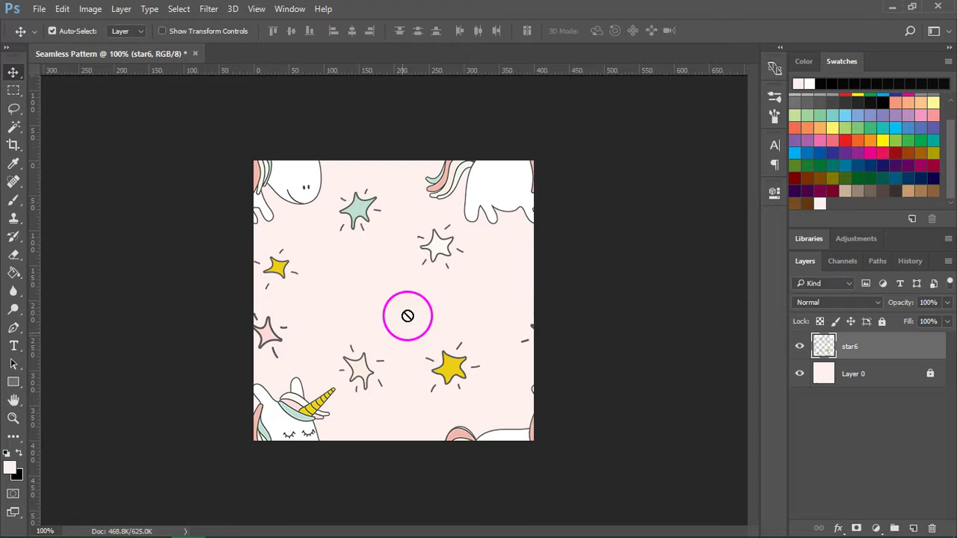
drag(412, 314, 406, 242)
drag(529, 212, 409, 291)
drag(376, 348, 417, 297)
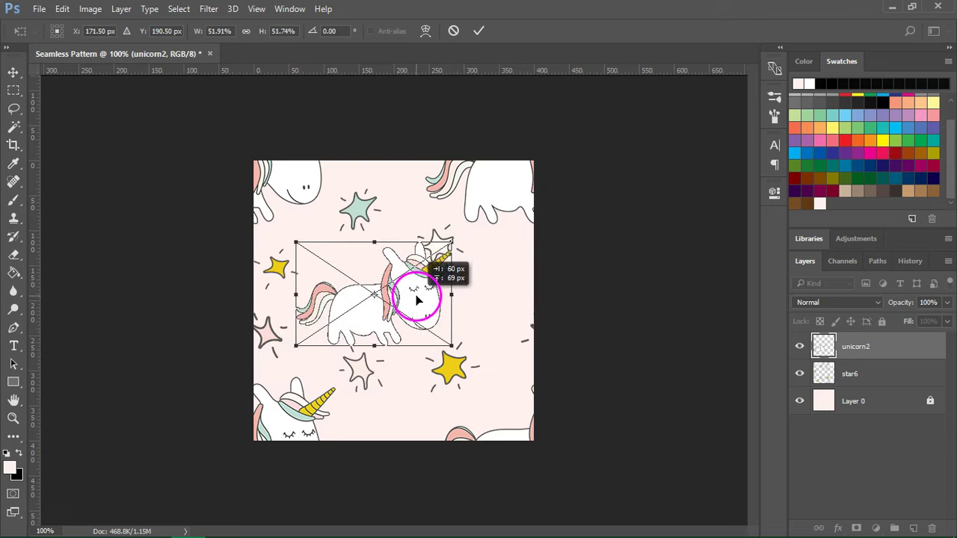
click(478, 30)
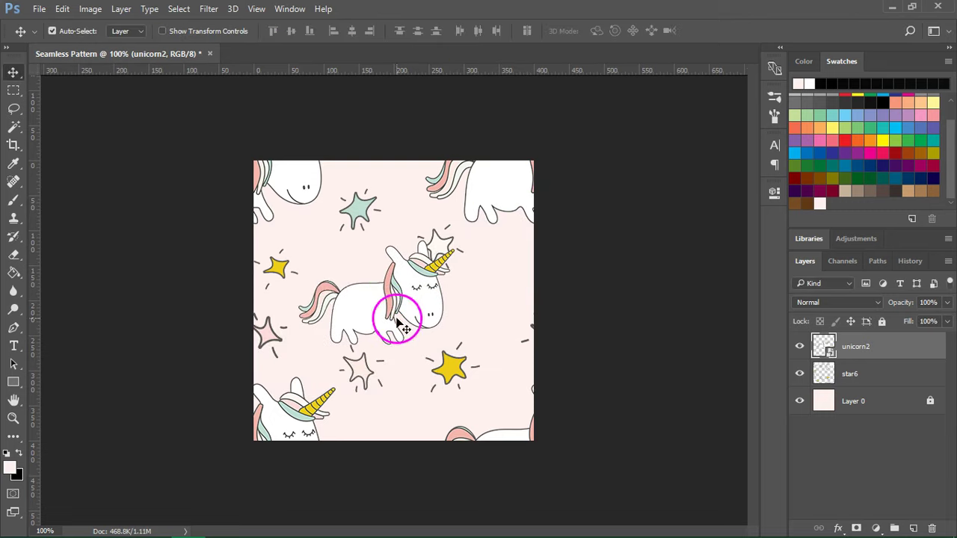
Flip the new unicorn horizontally to face left and nudge it up slightly.
click(63, 9)
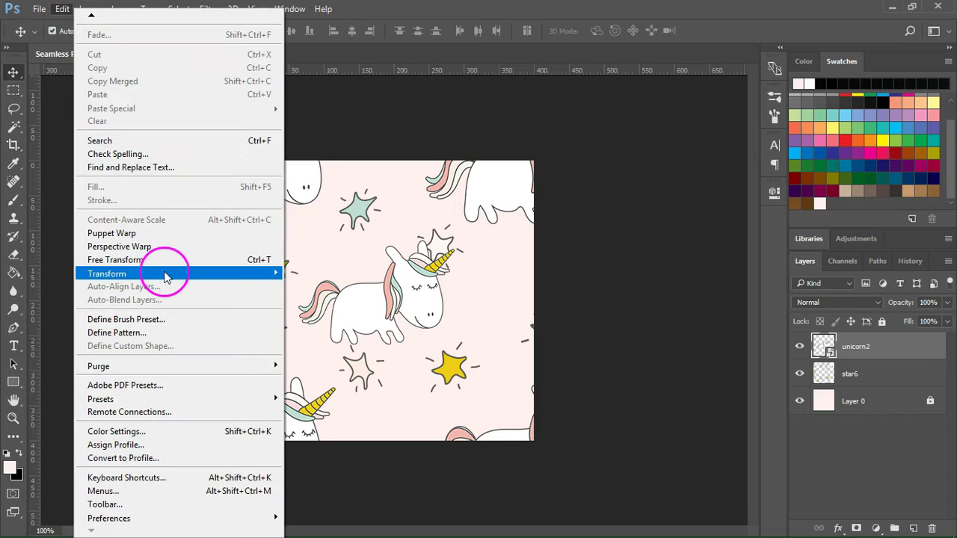
mouse_move(166, 276)
click(357, 425)
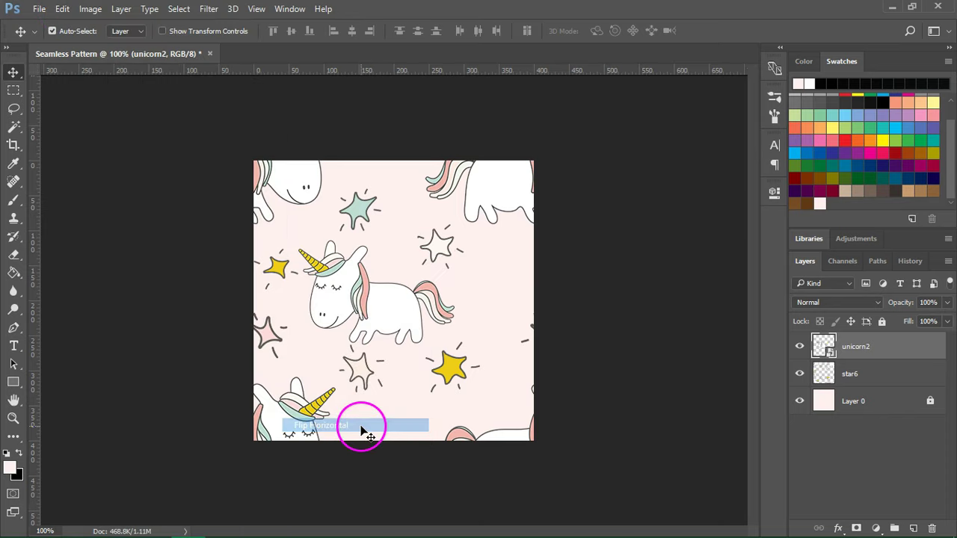
mouse_move(374, 309)
mouse_down()
mouse_move(384, 299)
mouse_move(375, 303)
mouse_up()
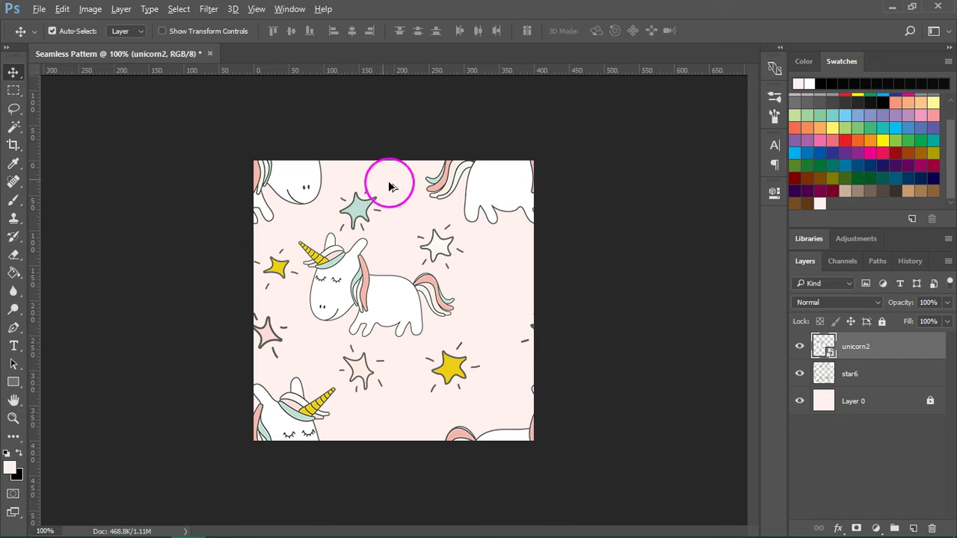
Drop the first stars in, placing one shrunk lower down and star2 rotated about 25° at the upper right.
key(alt+Tab)
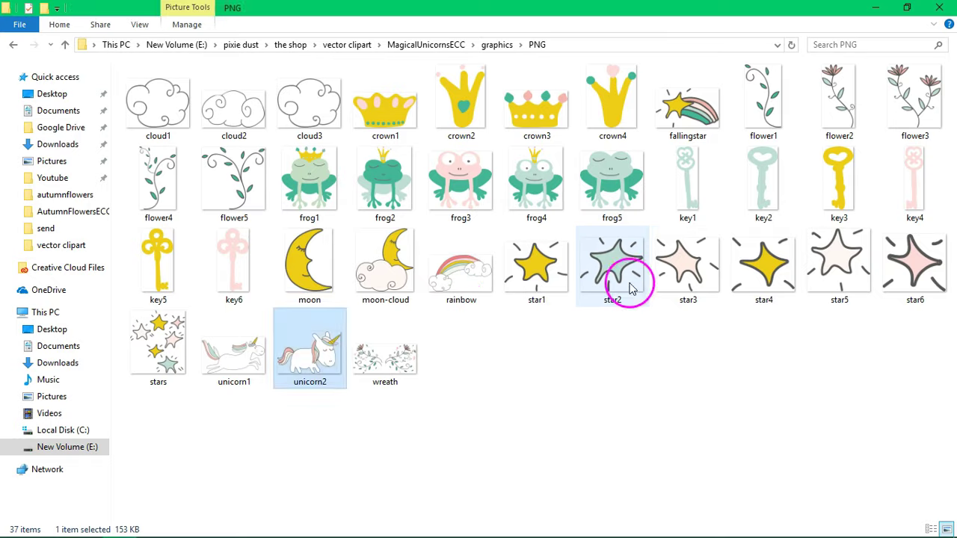
click(763, 277)
shift+click(534, 274)
drag(534, 274, 394, 419)
key(Return)
drag(438, 267, 407, 288)
drag(416, 338, 418, 329)
drag(382, 306, 499, 262)
click(481, 32)
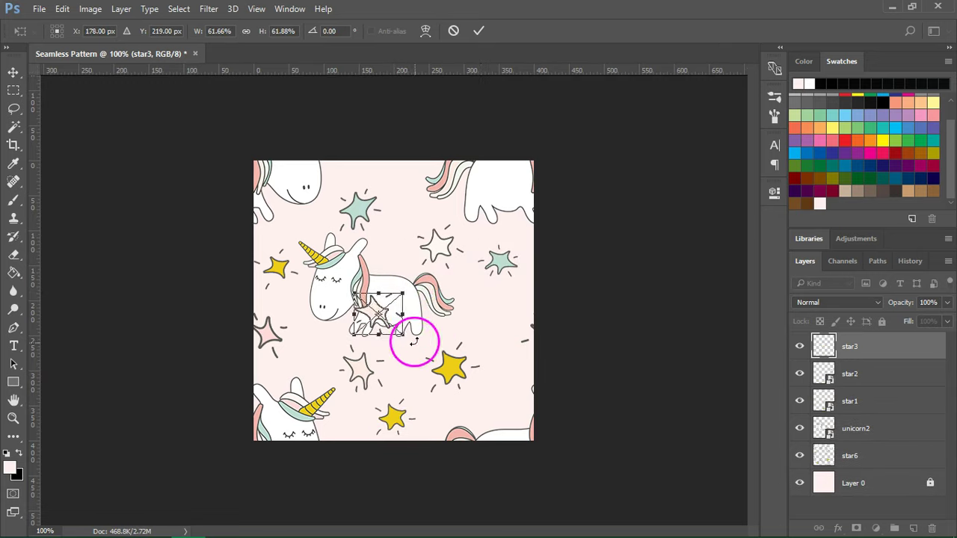
Place star3 at the lower right and a half-size, slightly rotated star4 at the top edge.
drag(406, 342, 487, 399)
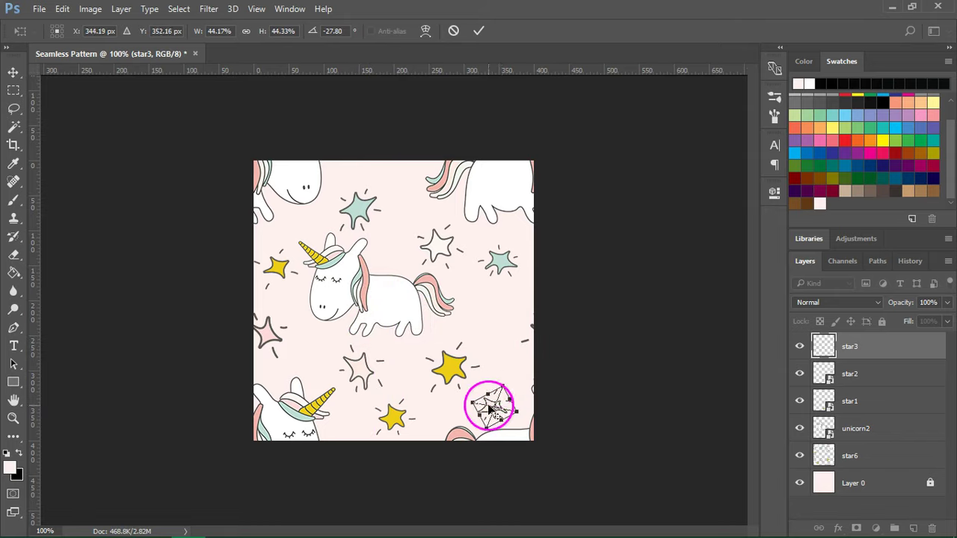
click(479, 31)
drag(427, 271, 396, 296)
drag(404, 347, 391, 175)
key(Return)
Bring in star3, star5 and star6, placing star3 on the right and a small star6.
key(alt+Tab)
shift+click(908, 280)
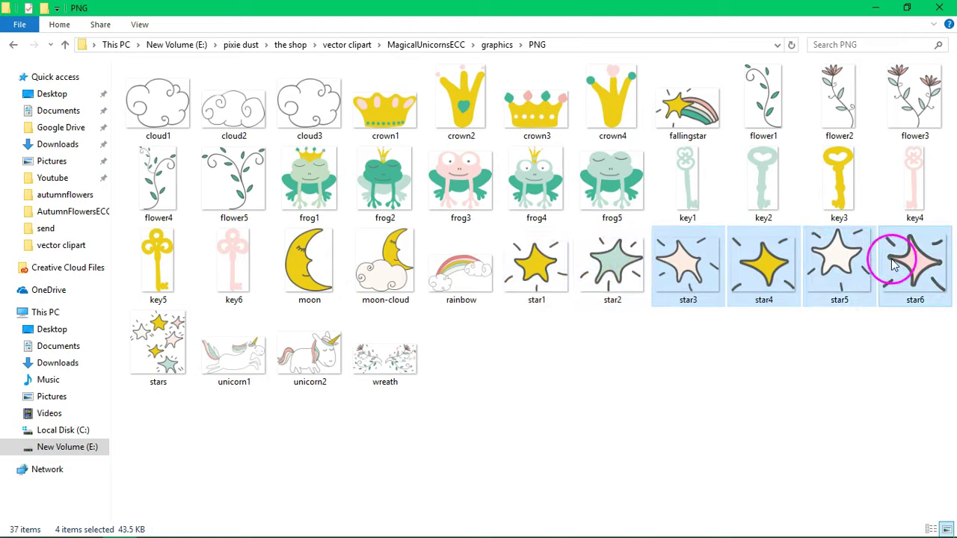
ctrl+click(764, 265)
drag(691, 269, 486, 317)
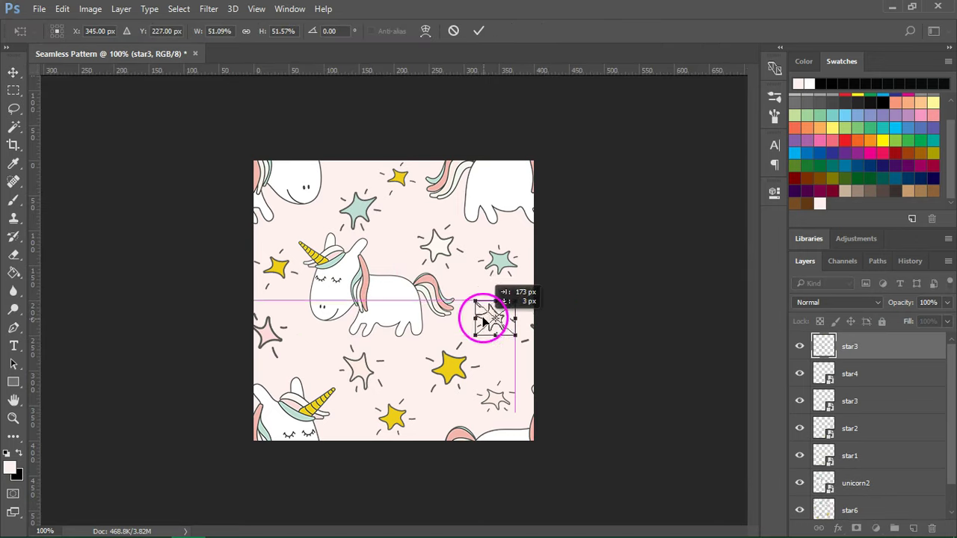
key(Return)
key(Return)
click(404, 208)
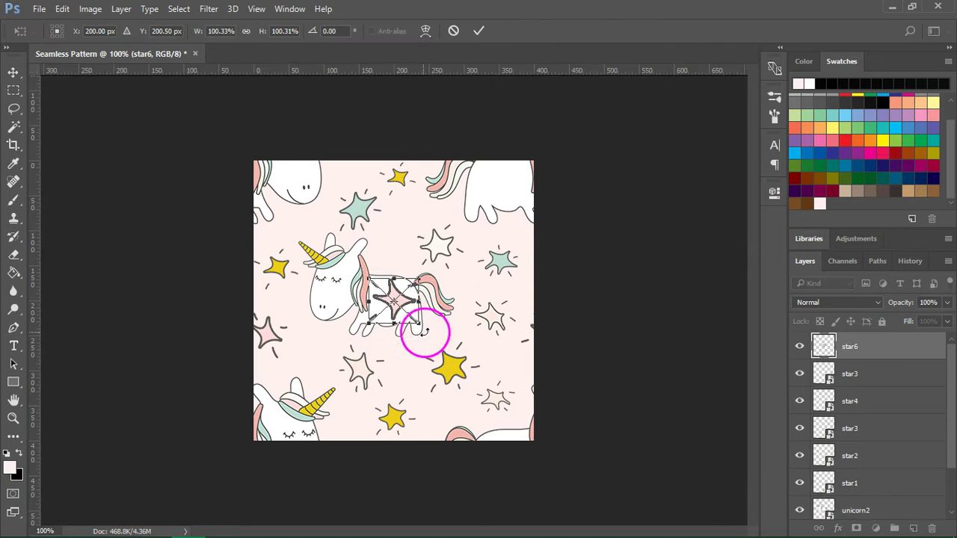
drag(421, 331, 317, 351)
key(Return)
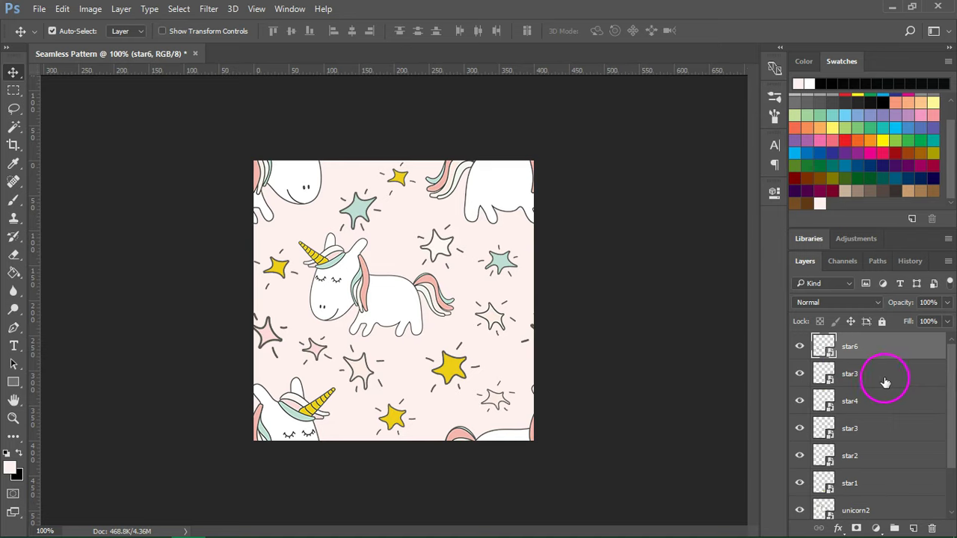
Move star6 below unicorn2 and merge all artwork layers above Layer 0.
drag(879, 404, 867, 417)
shift+click(869, 480)
right_click(869, 481)
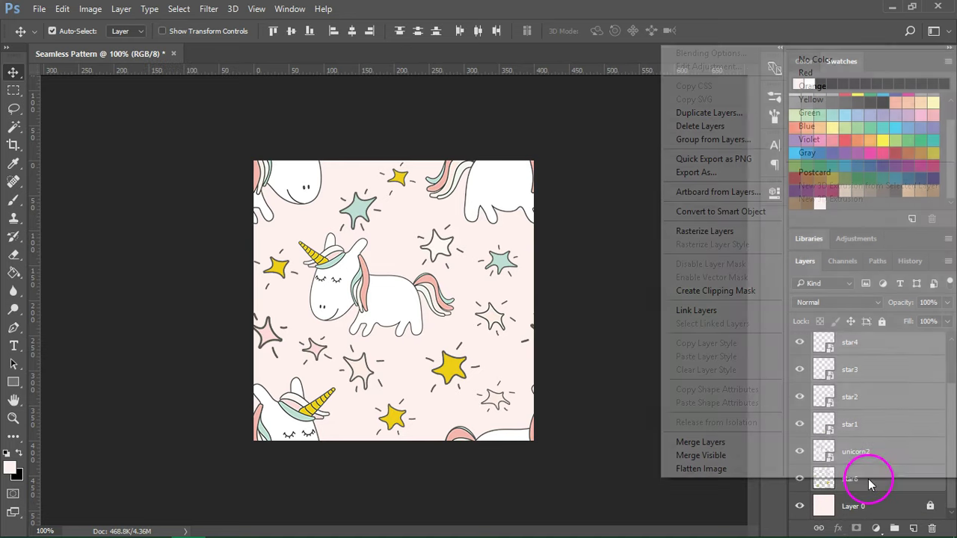
click(700, 442)
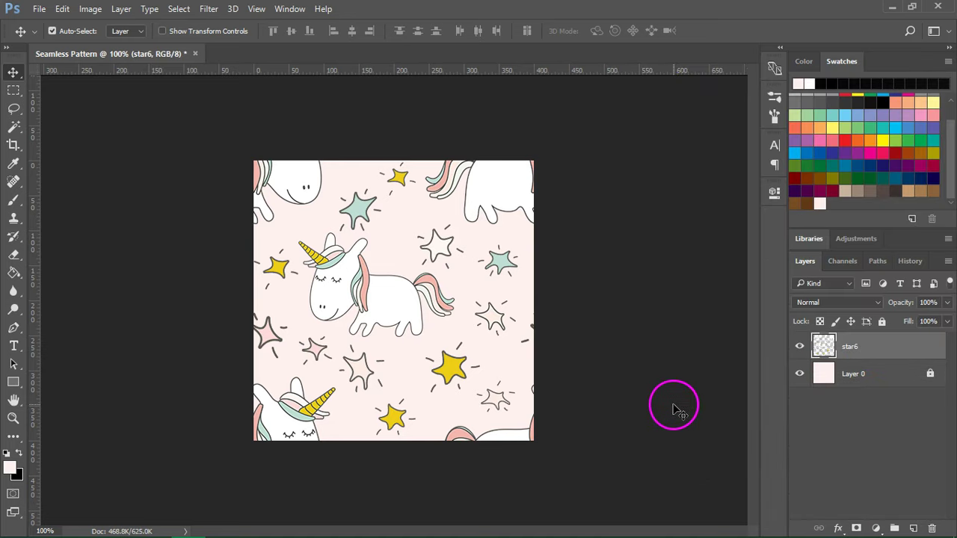
Define the tile as a pattern named Unicorns.
click(62, 9)
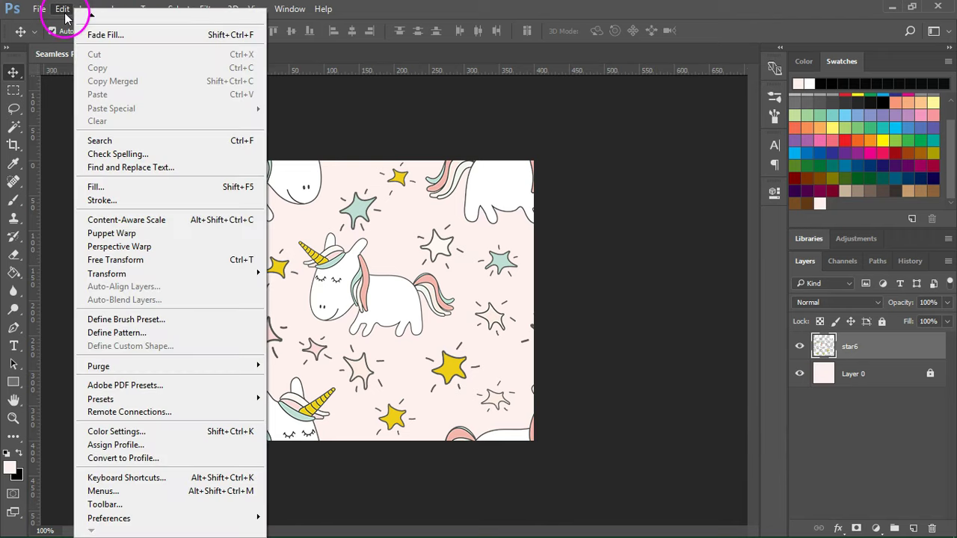
click(141, 333)
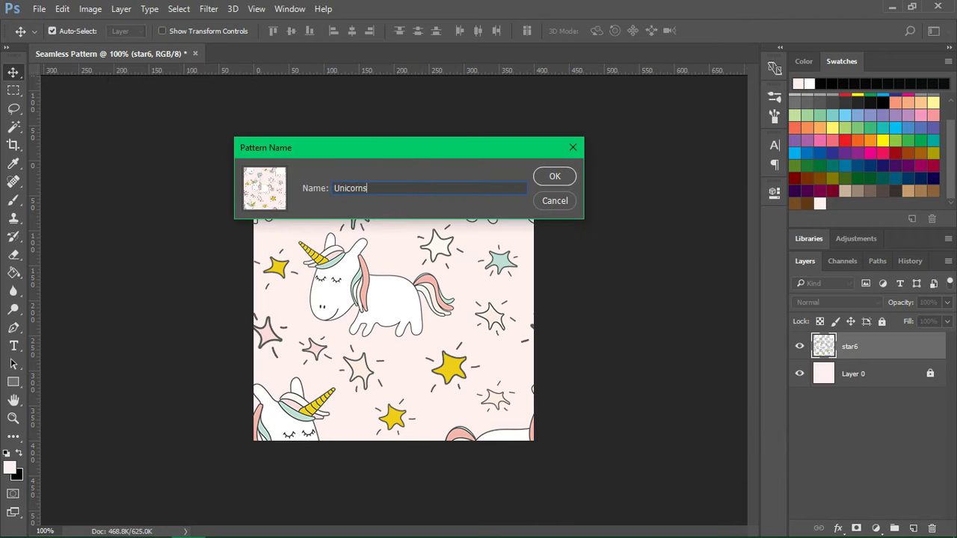
click(556, 176)
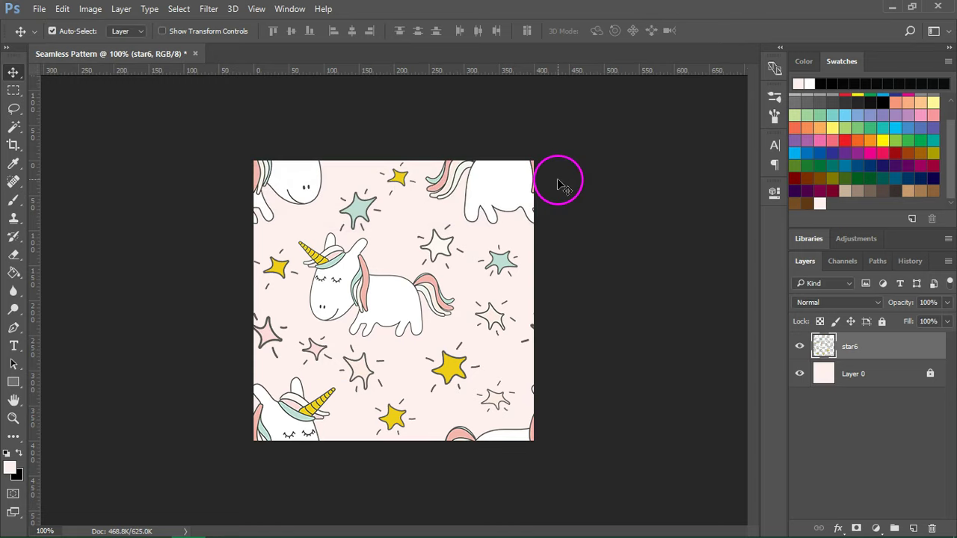
Create a new document from the 1200 x 1200 px preset.
click(37, 9)
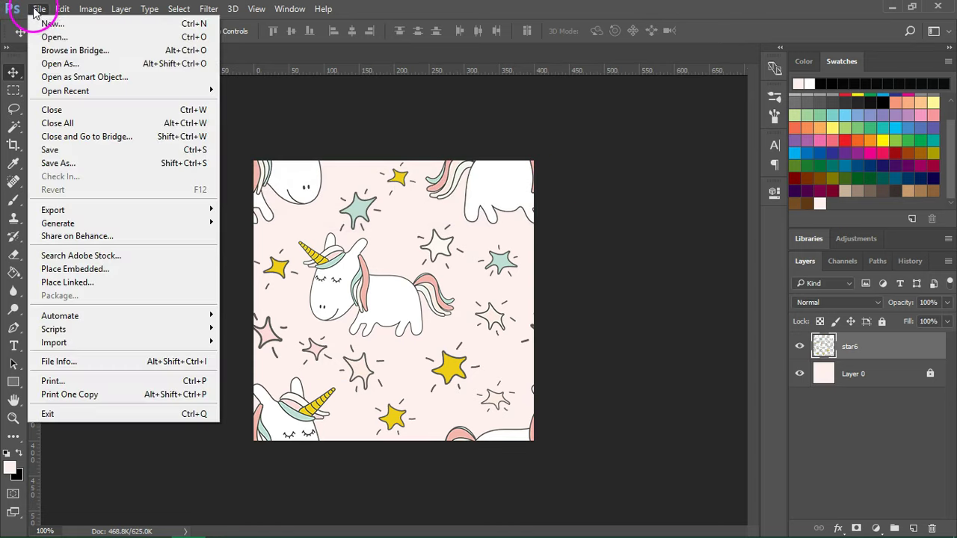
click(39, 21)
click(379, 189)
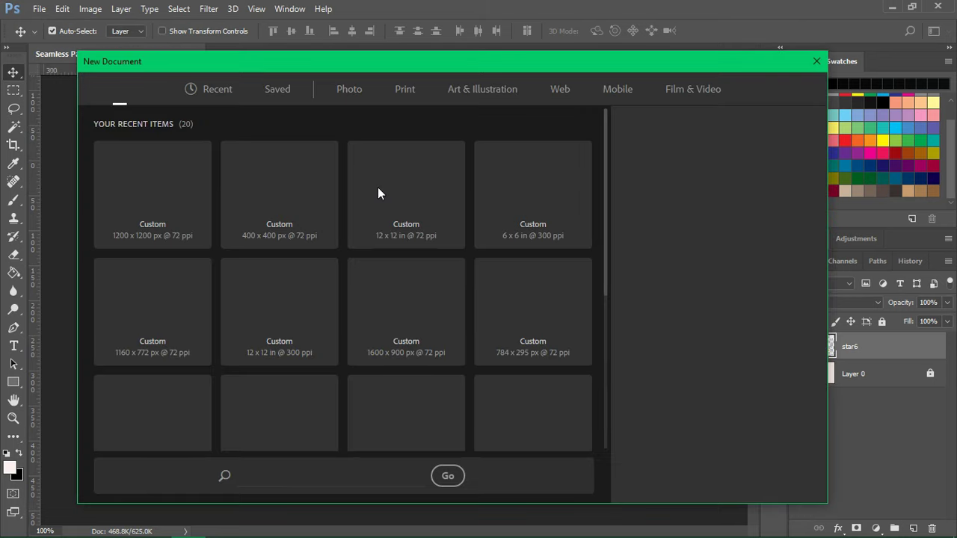
click(206, 174)
click(724, 477)
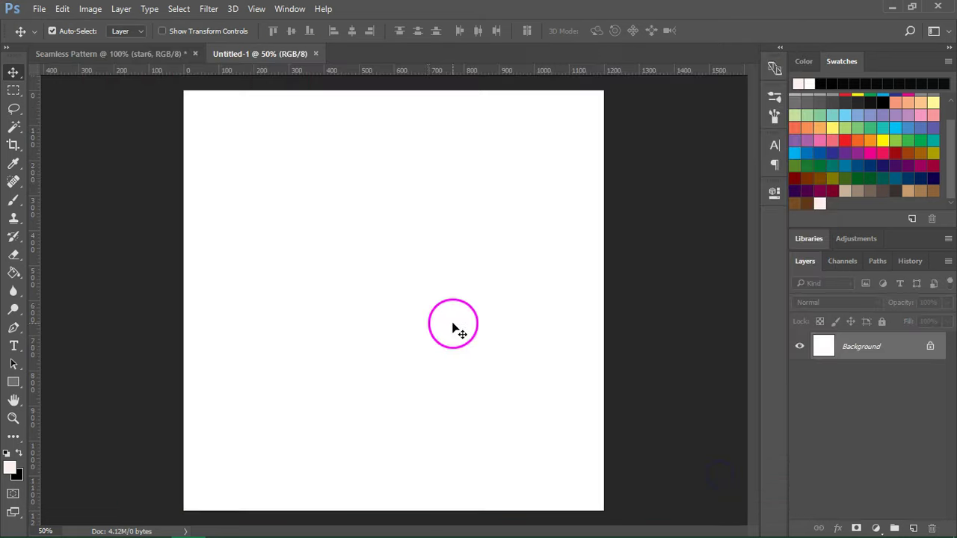
Fill the new document with the Unicorns pattern.
click(62, 9)
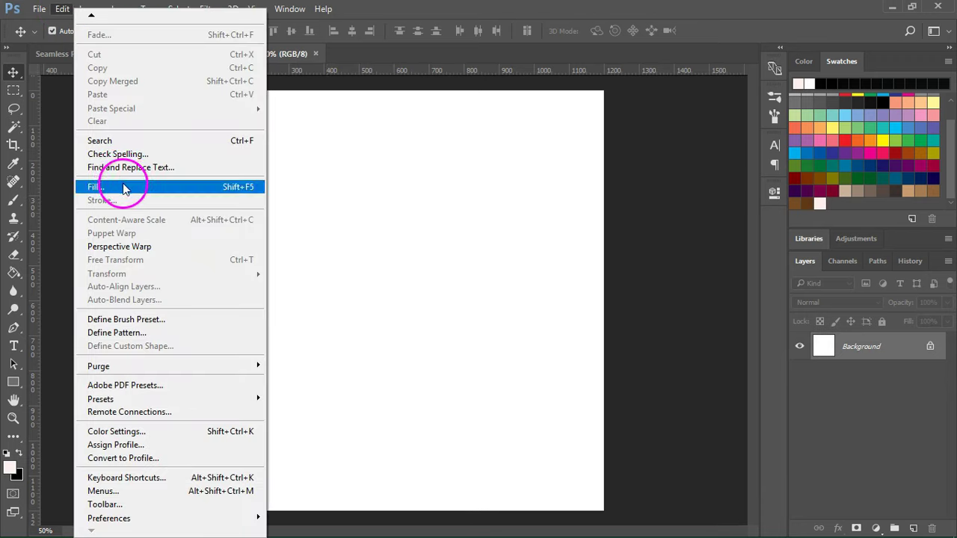
click(124, 187)
click(614, 255)
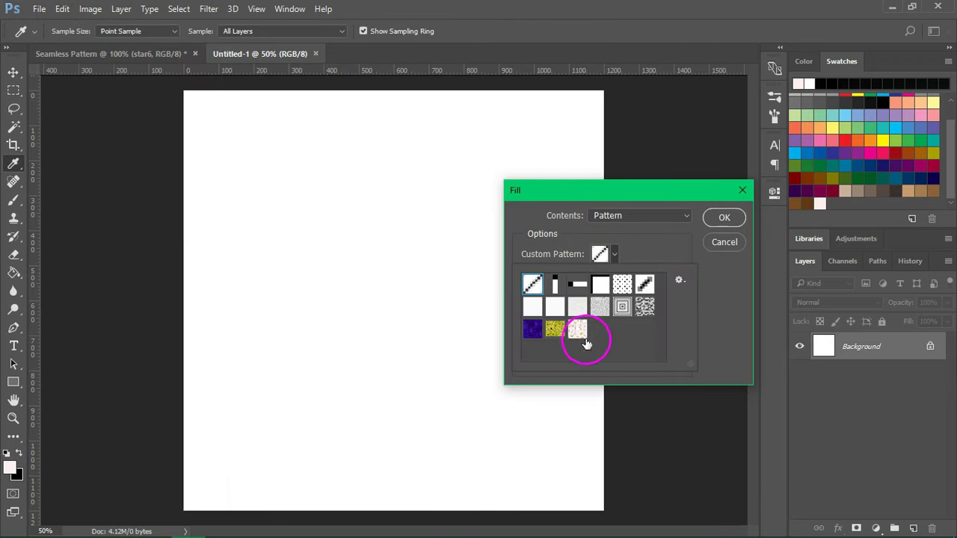
click(717, 222)
click(722, 218)
key(v)
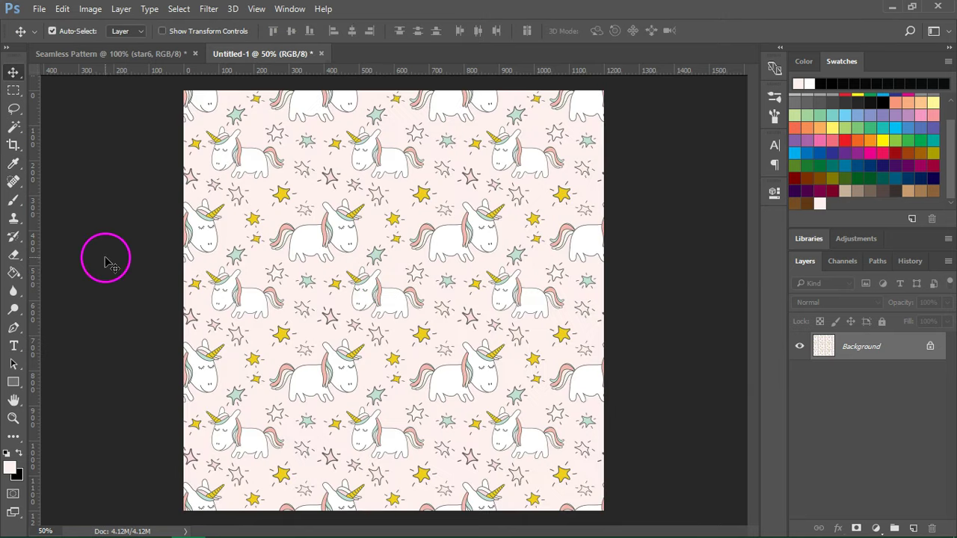
click(421, 256)
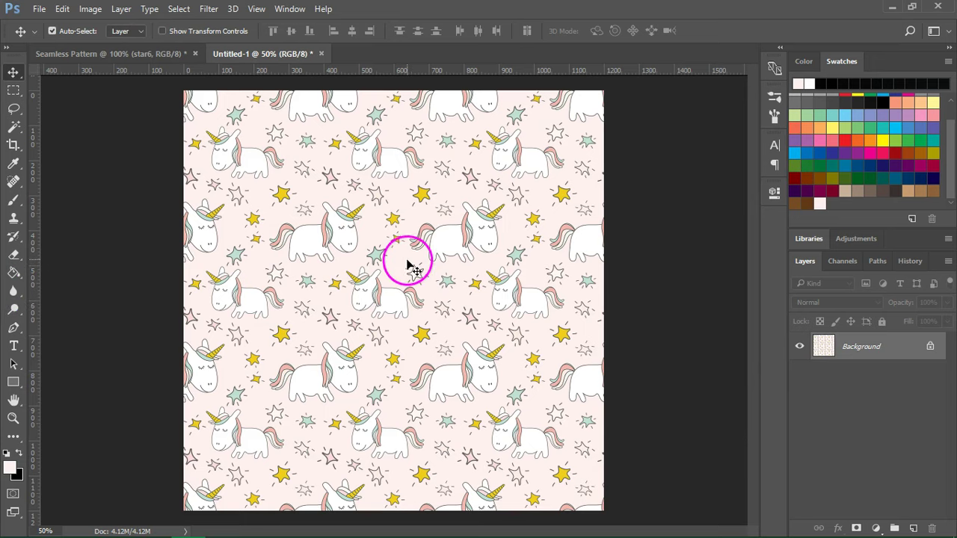